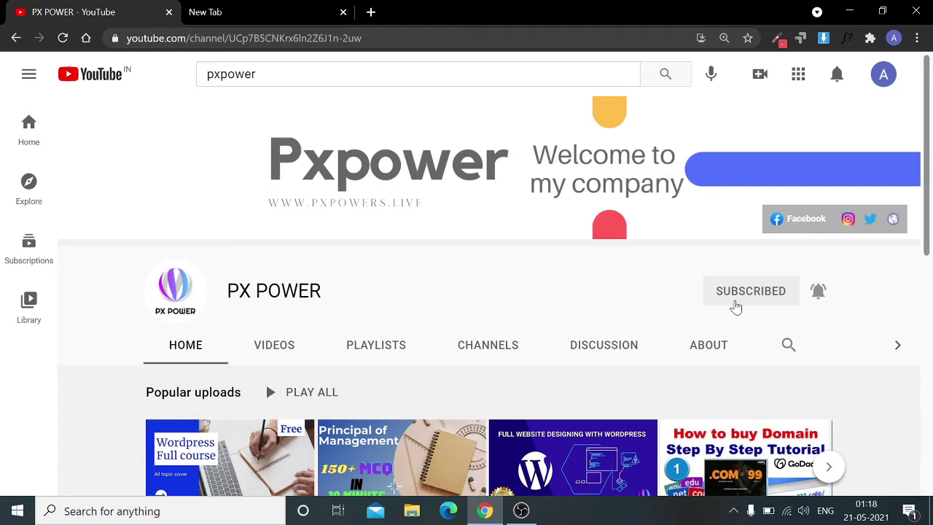
Search Google for "laragon download" in the empty browser tab.
click(295, 10)
click(364, 305)
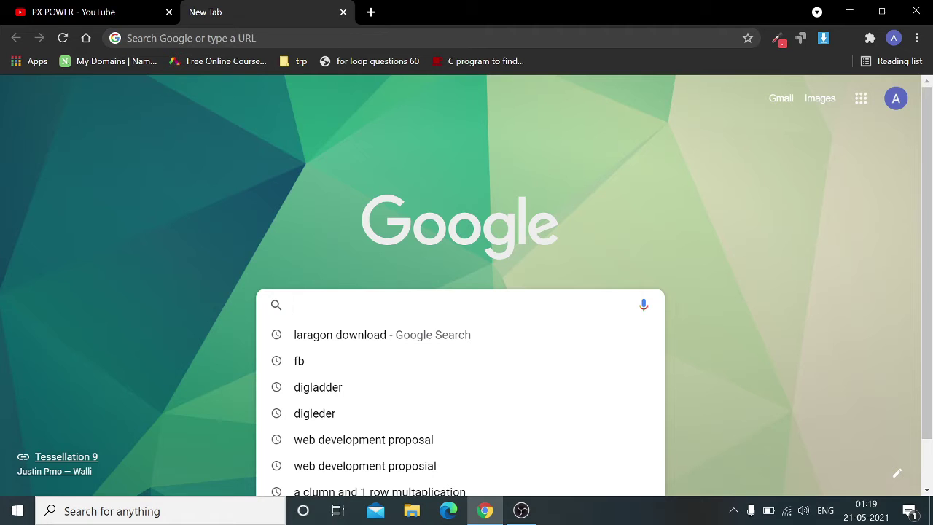
text(lara)
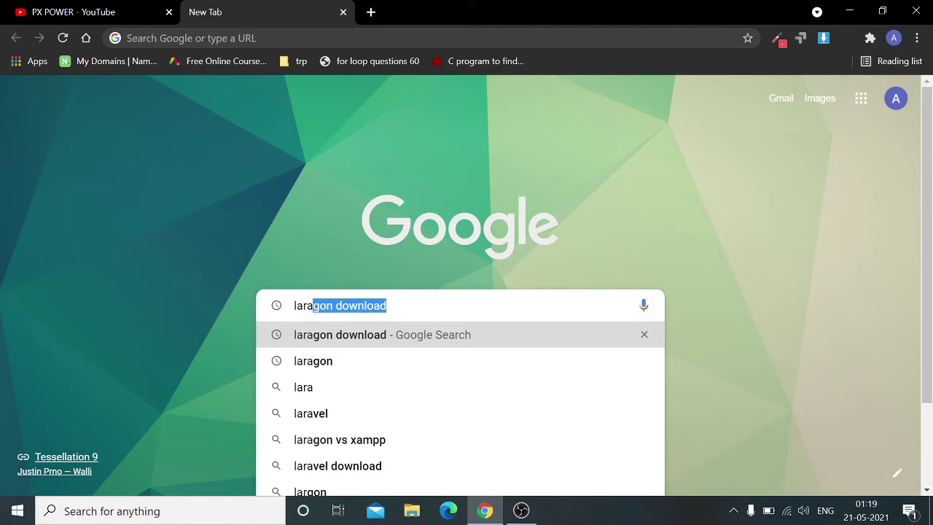
key(Return)
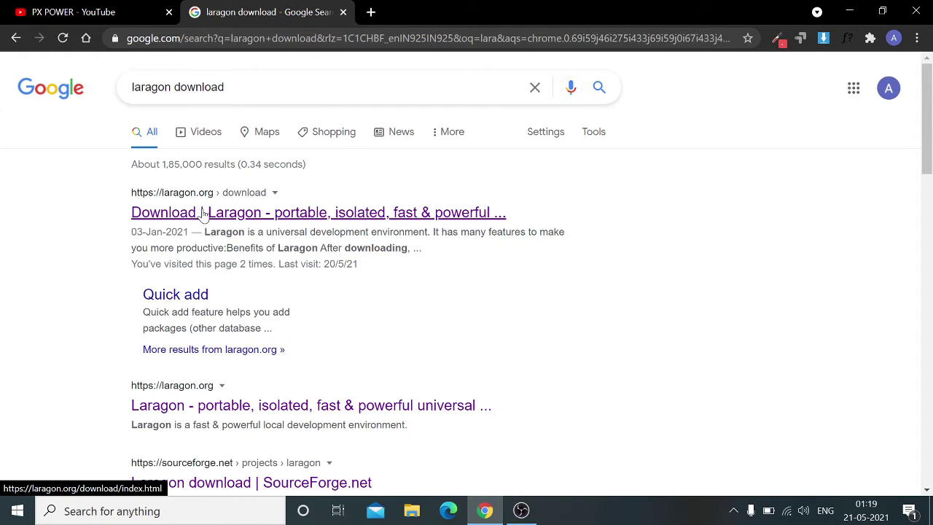
Open the laragon.org download page from the results and download the Laragon Lite (85 MB) edition.
click(202, 212)
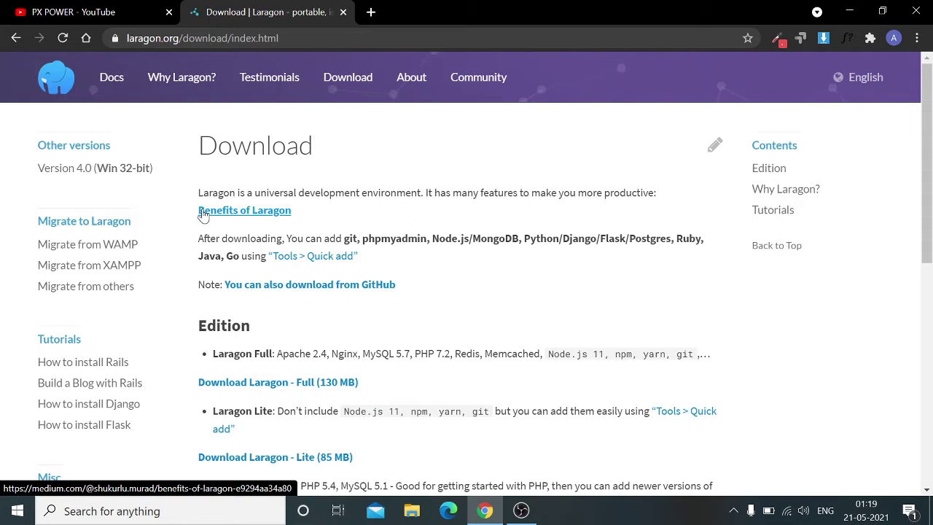
scroll(289, 321, down, 2)
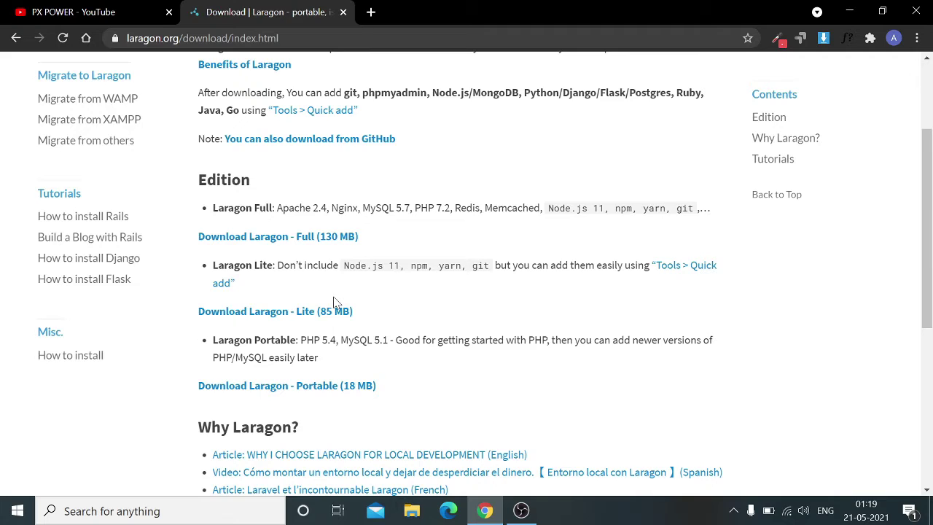
click(328, 313)
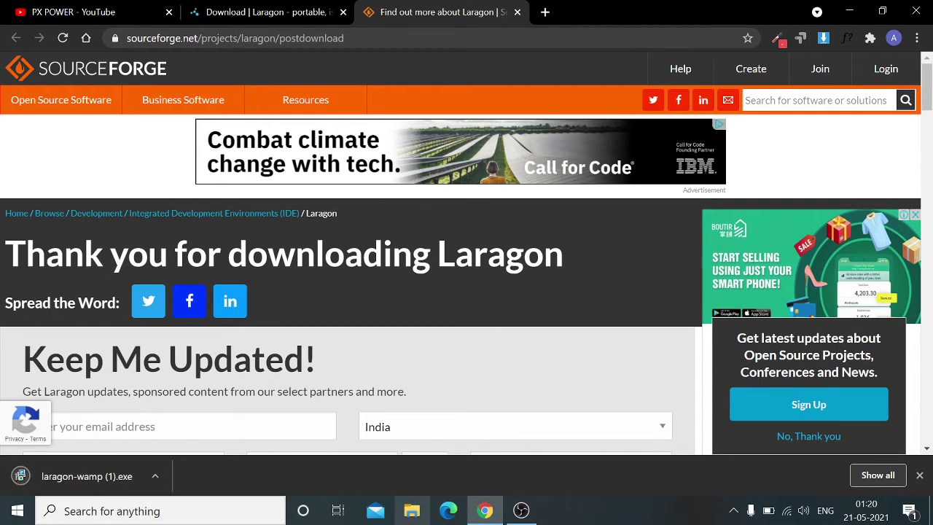
Switch to File Explorer and run the laragon-wamp (1) installer from the Downloads folder.
click(411, 512)
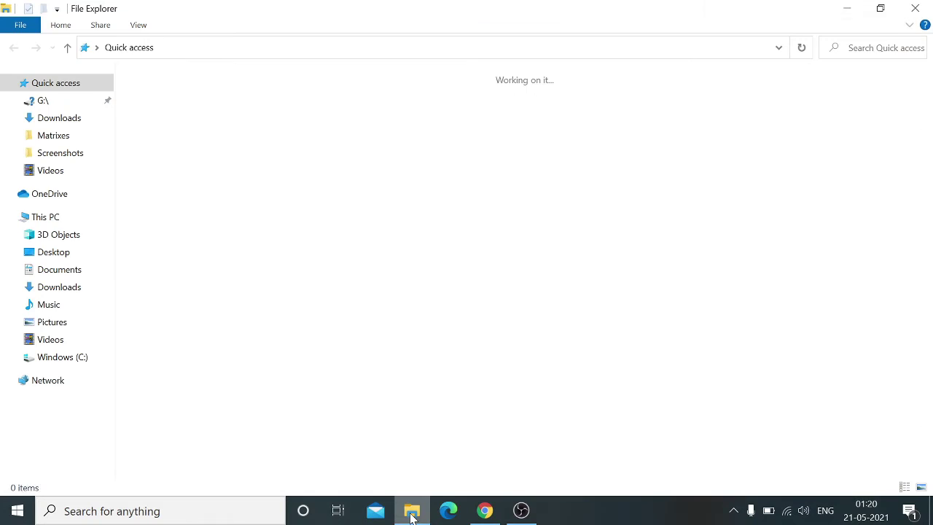
click(45, 291)
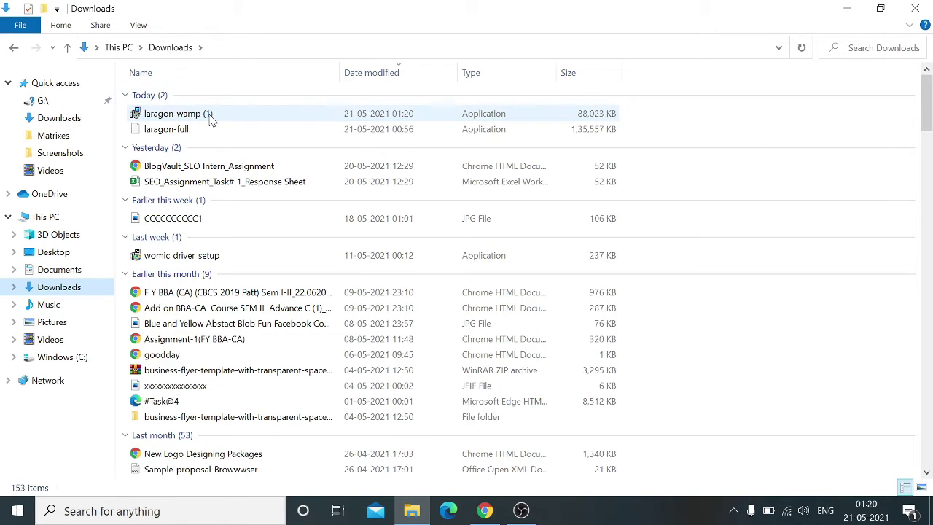
double_click(209, 120)
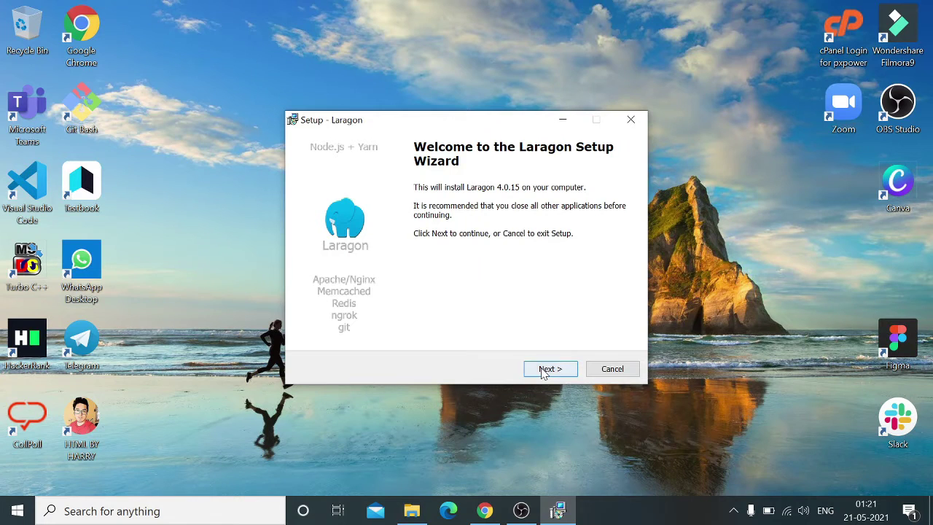
Install Laragon into C:\laragon, keeping run at Windows startup, auto virtual hosts, and the Notepad++ & Terminal option enabled.
click(548, 369)
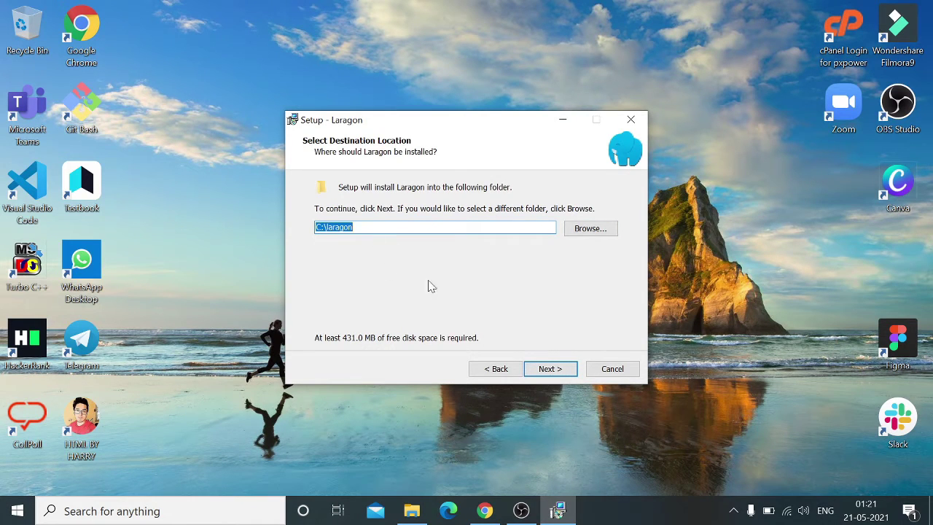
click(552, 373)
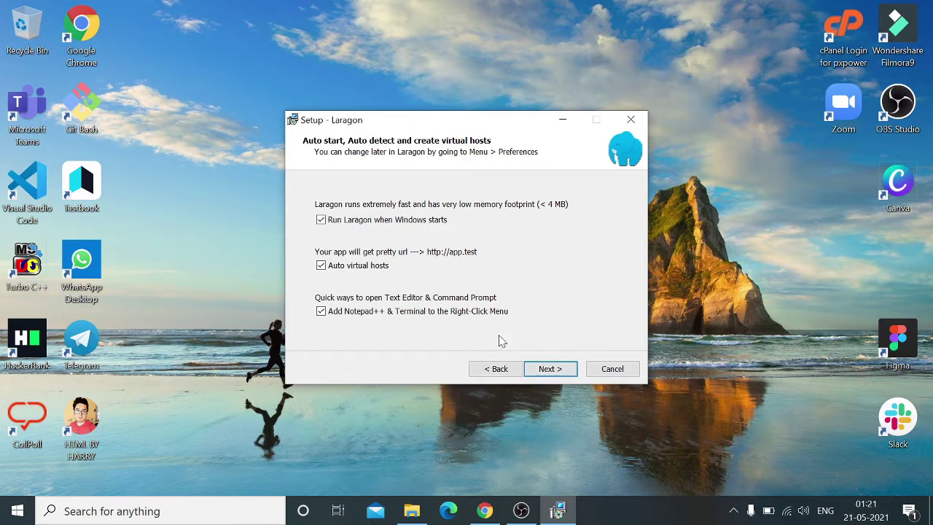
click(548, 372)
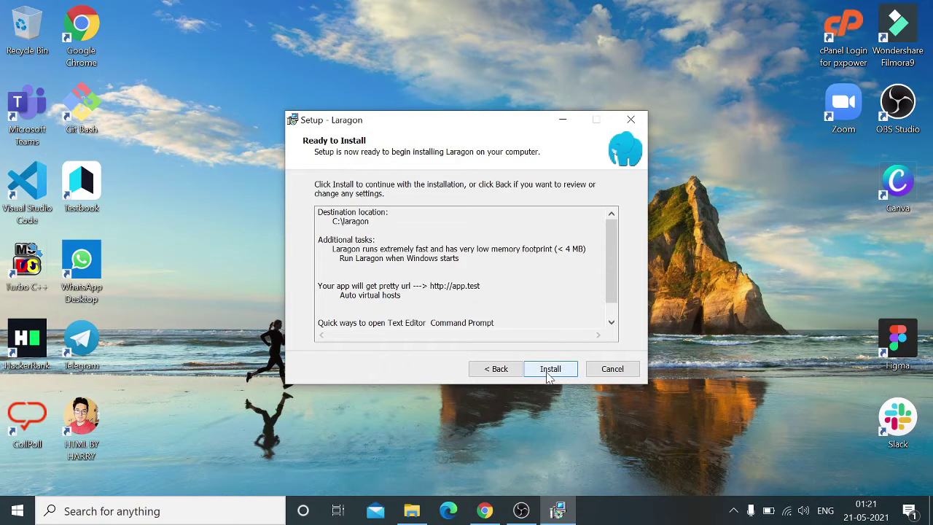
click(549, 370)
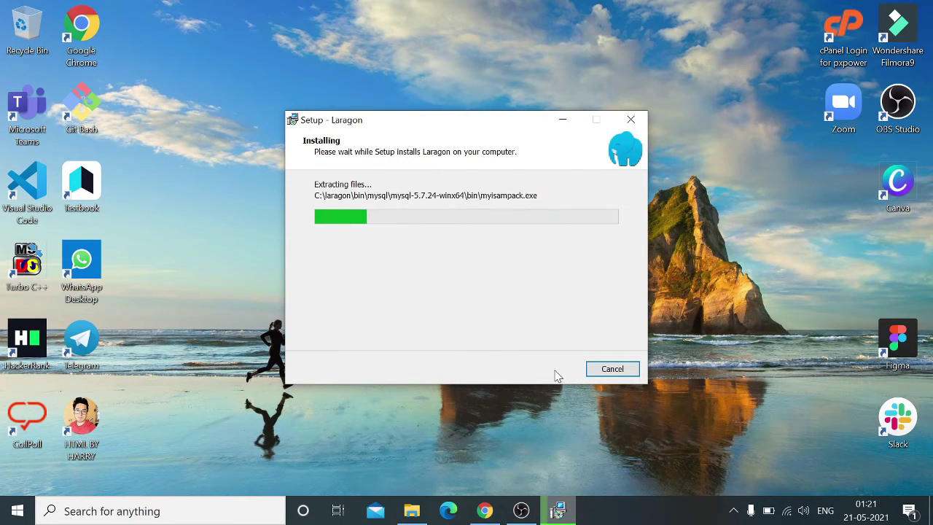
right_click(731, 164)
click(747, 207)
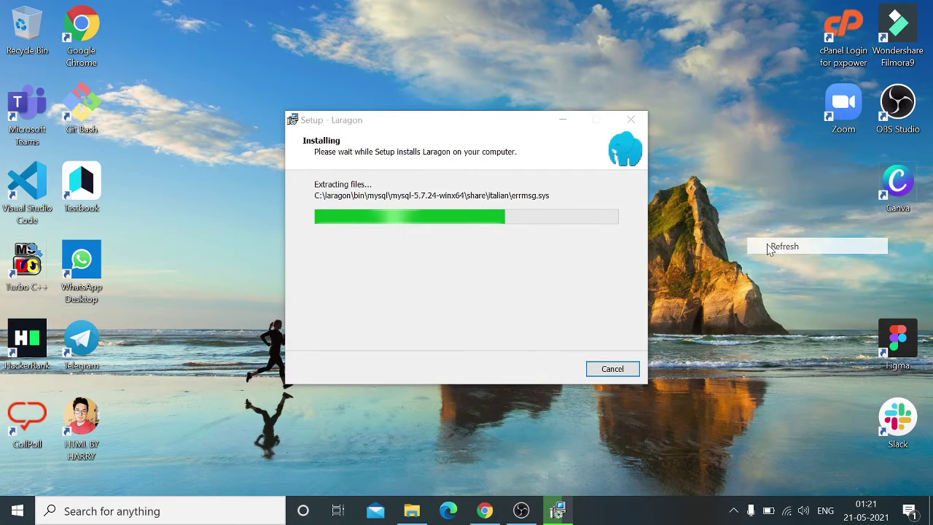
right_click(732, 163)
click(751, 208)
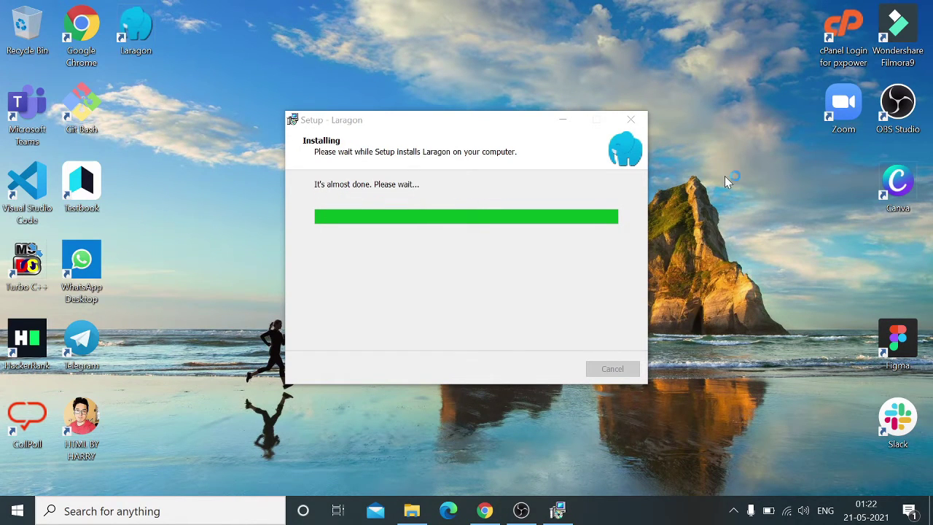
right_click(725, 177)
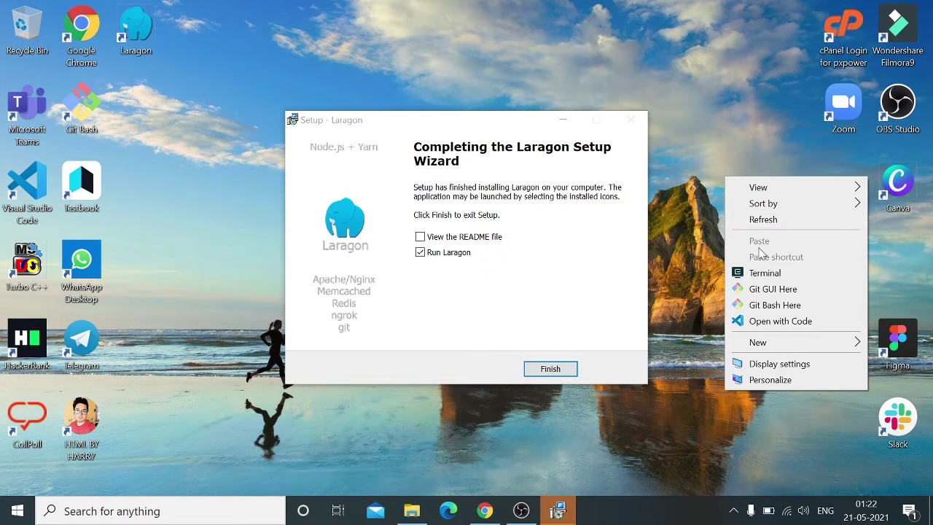
click(764, 221)
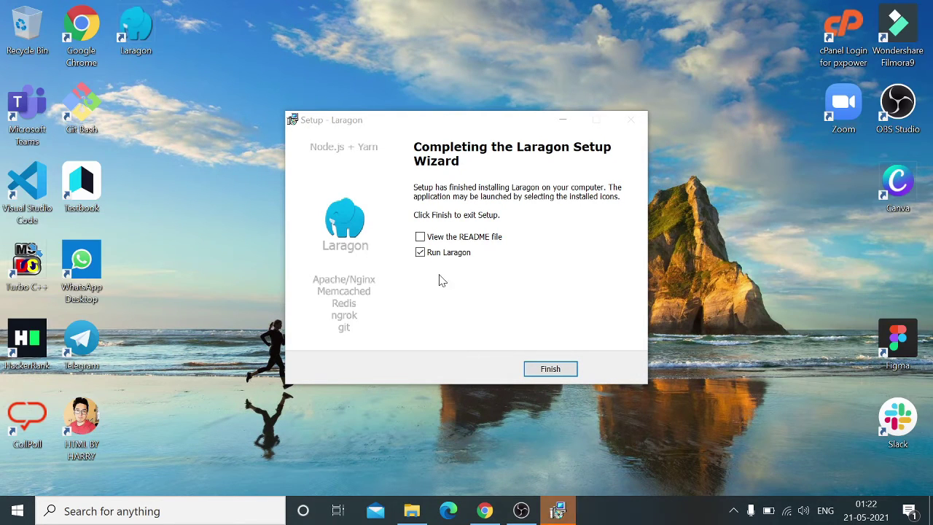
Finish the setup wizard with Run Laragon enabled and start all Laragon services.
click(549, 371)
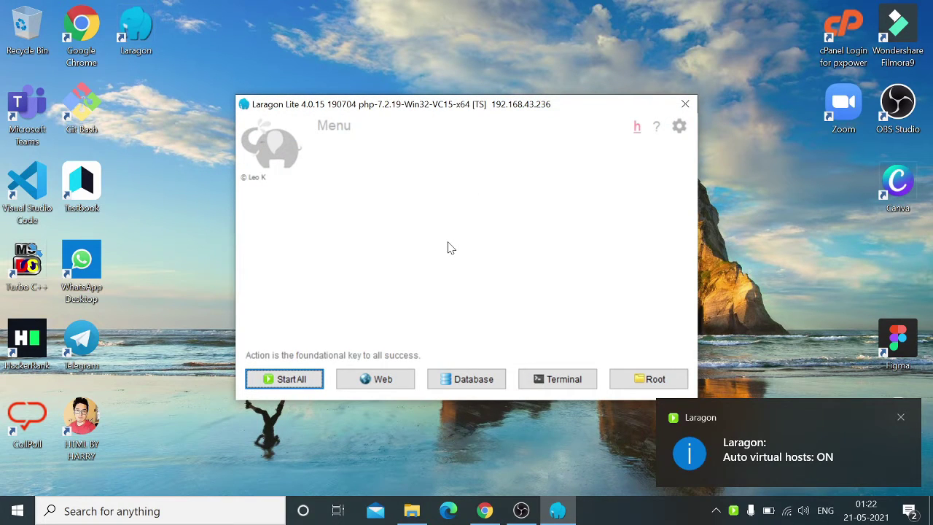
click(321, 378)
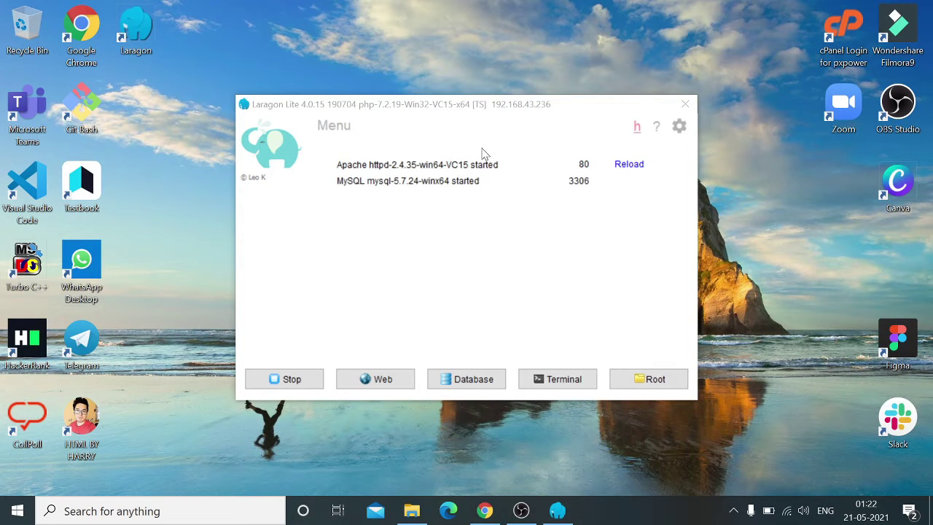
Create a WordPress quick app in Laragon with the project name pxpower.
click(343, 126)
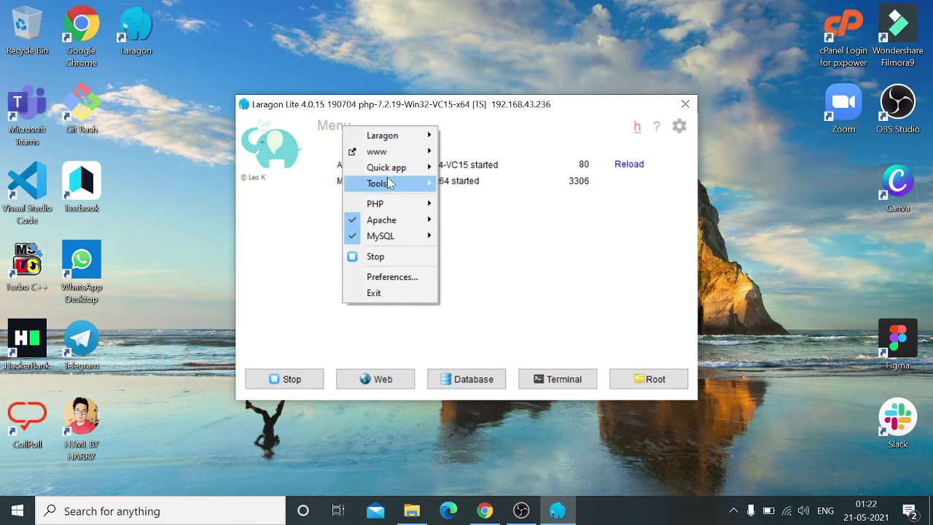
mouse_move(393, 175)
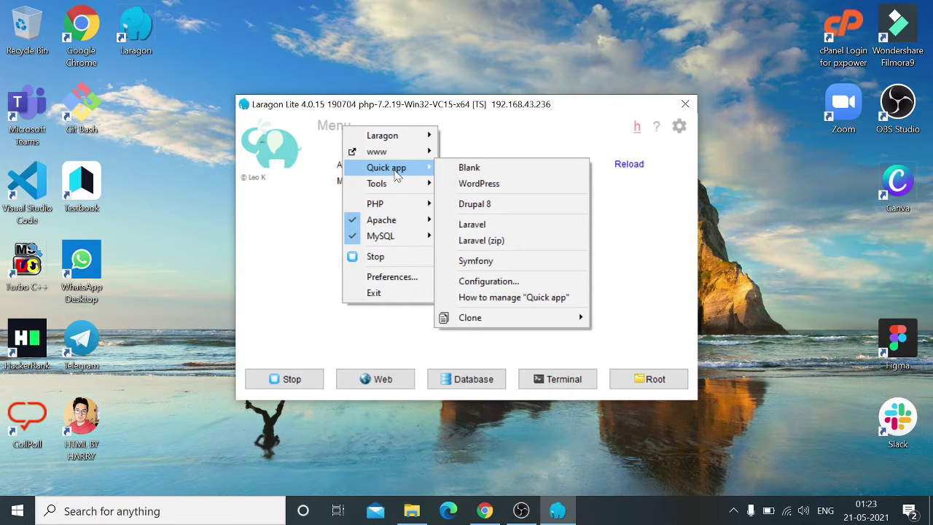
click(478, 185)
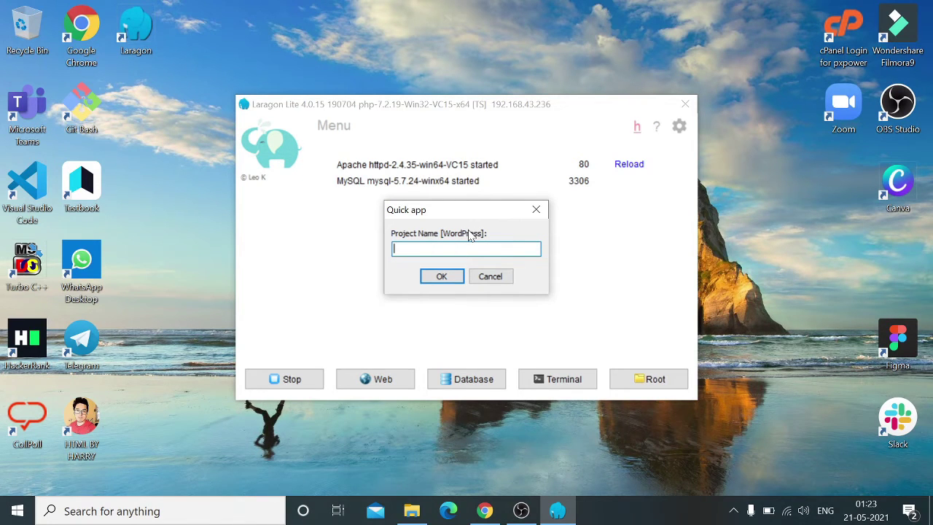
text(pxpower)
click(453, 274)
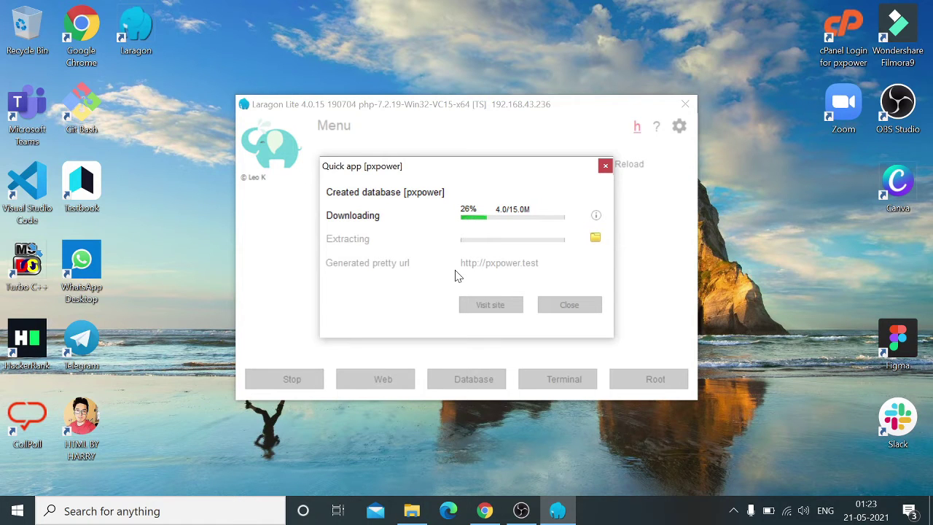
right_click(779, 163)
click(804, 212)
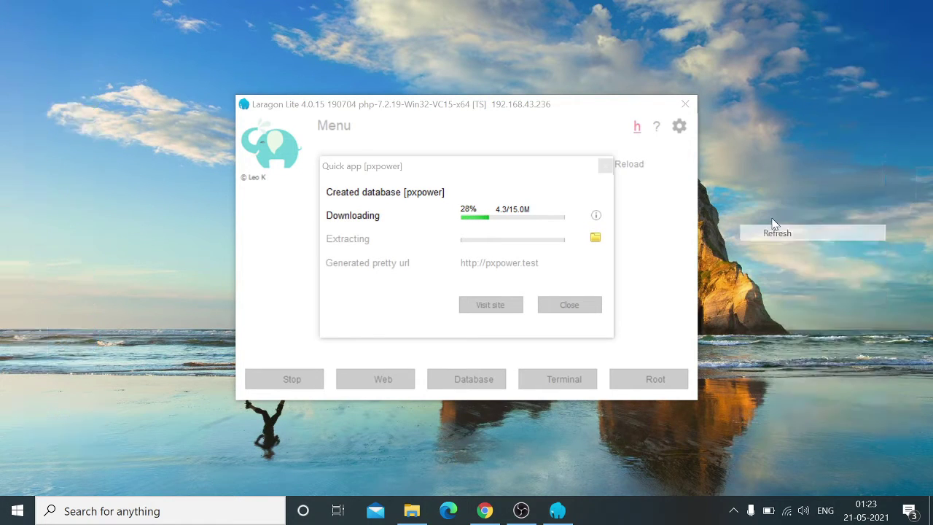
right_click(717, 168)
click(750, 211)
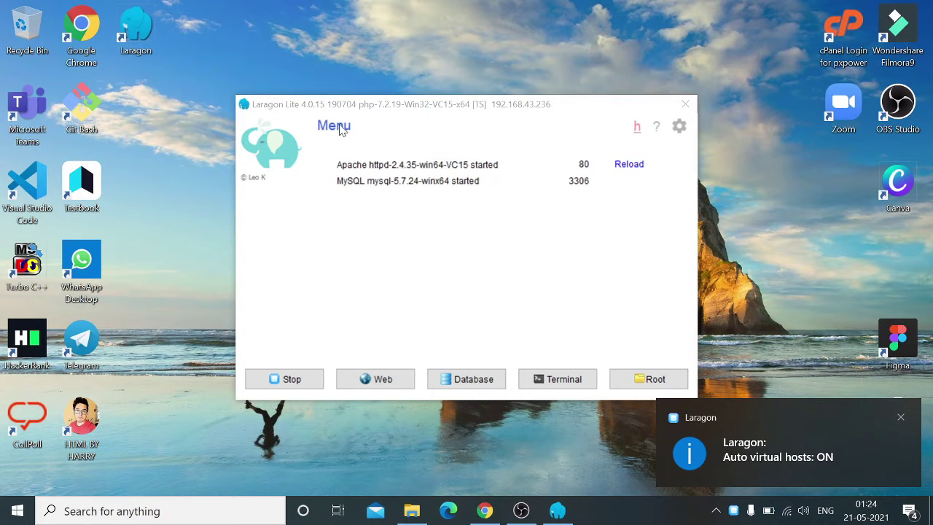
Open the pxpower site from Laragon's www projects in the browser.
click(340, 127)
mouse_move(358, 152)
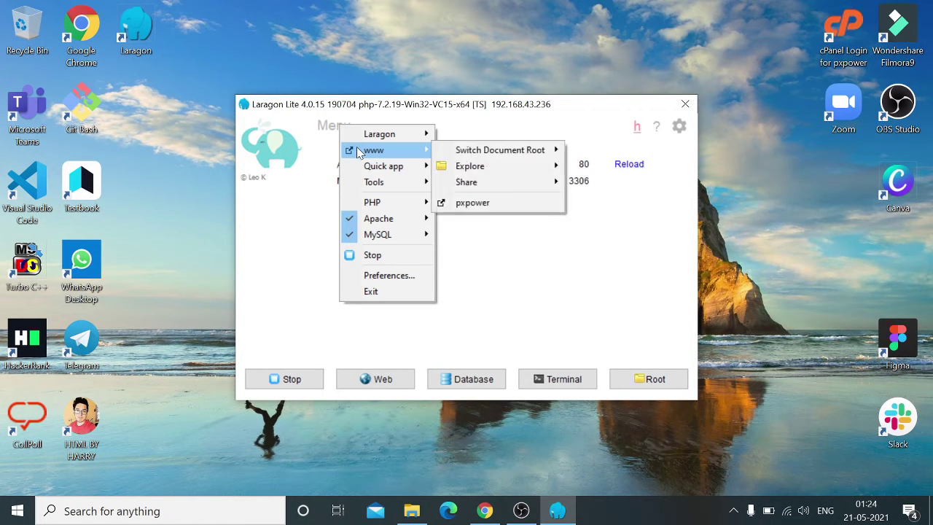
click(471, 202)
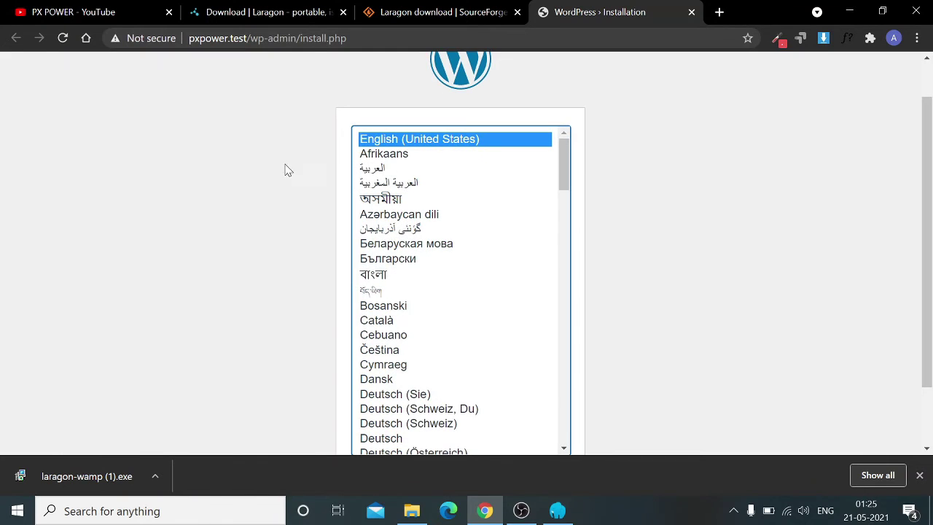
Dismiss the browser's download bar and continue the WordPress installation in English (United States).
scroll(681, 290, down, 1)
scroll(682, 290, up, 2)
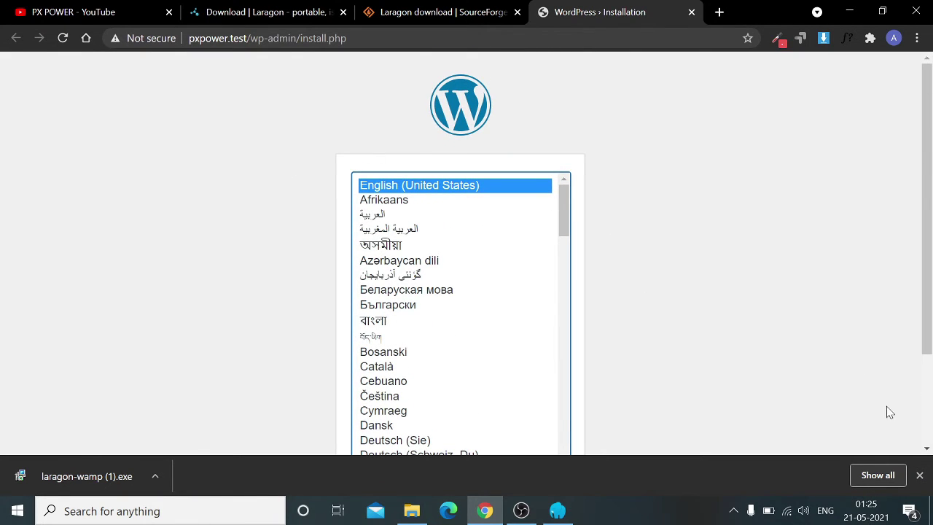
click(919, 475)
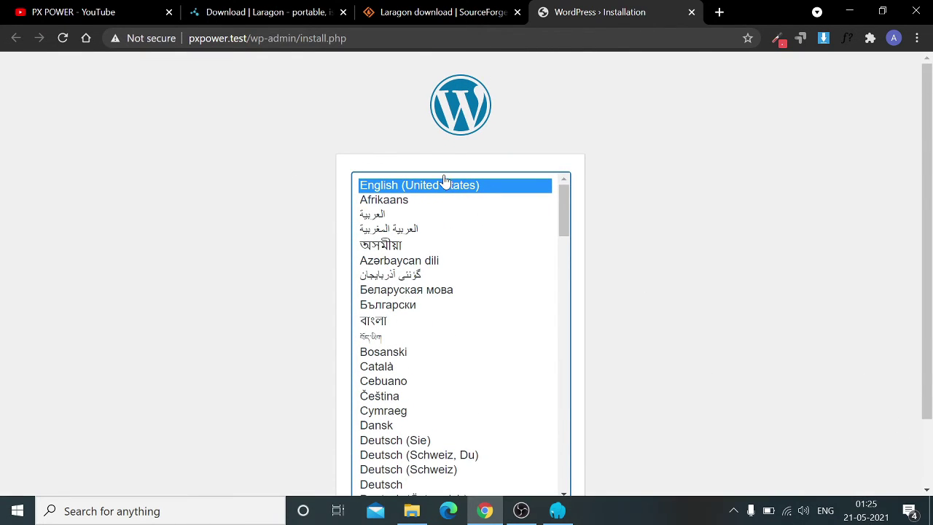
scroll(590, 255, down, 2)
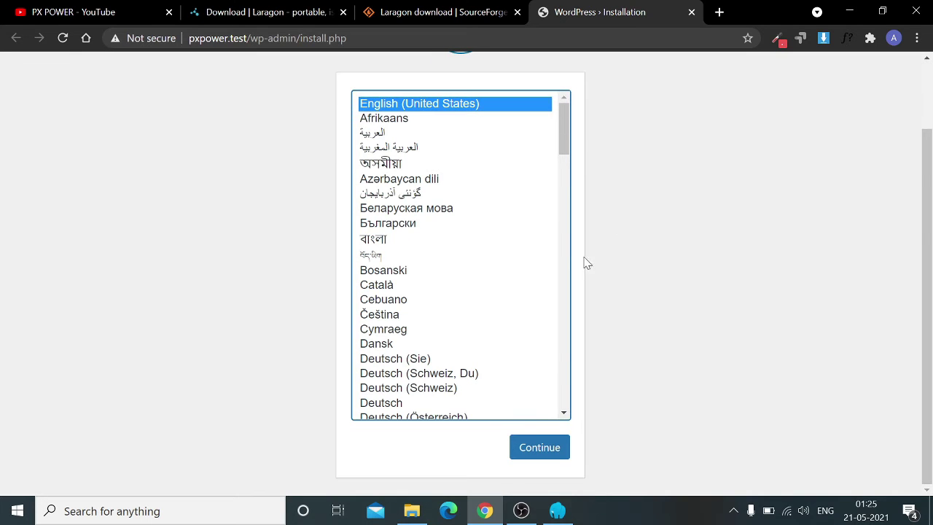
click(536, 446)
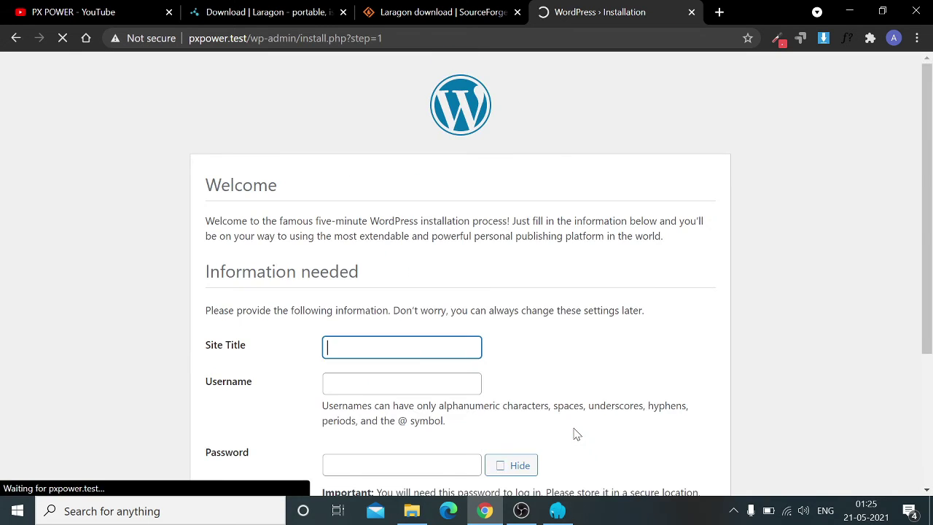
Set the WordPress site title to pxpower/blog and fill in the administrator's username from the saved suggestions.
scroll(575, 433, down, 3)
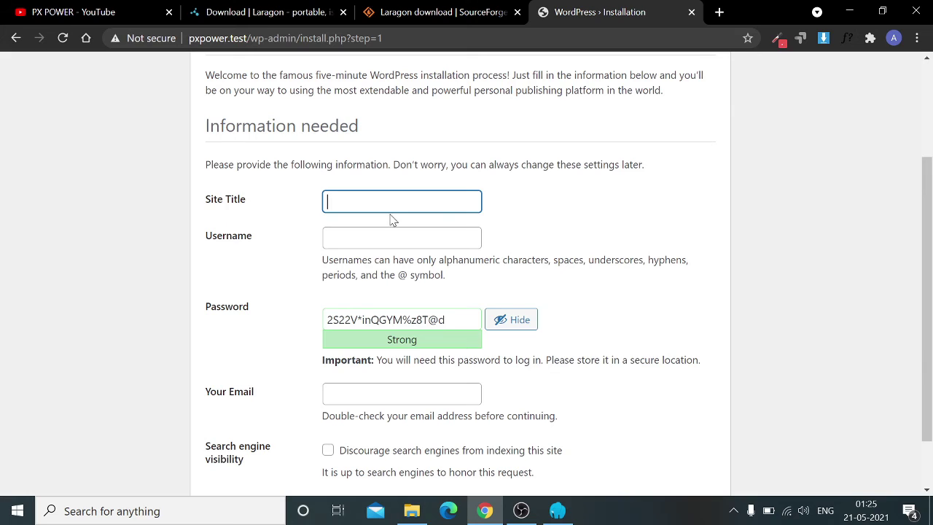
text(p)
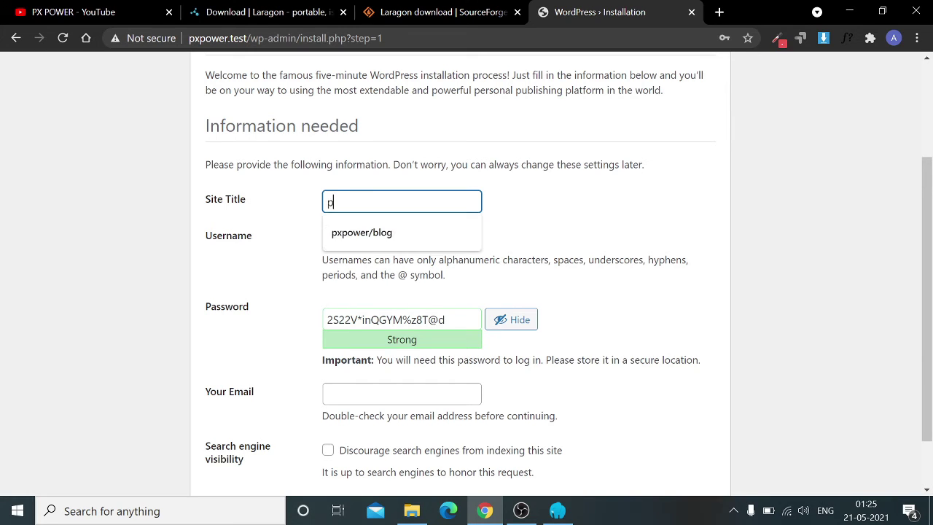
text(xo)
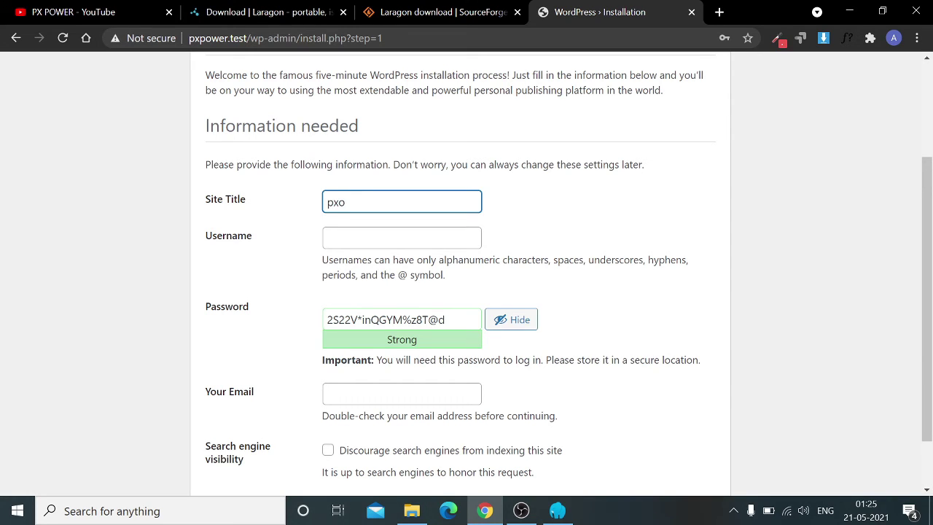
key(BackSpace)
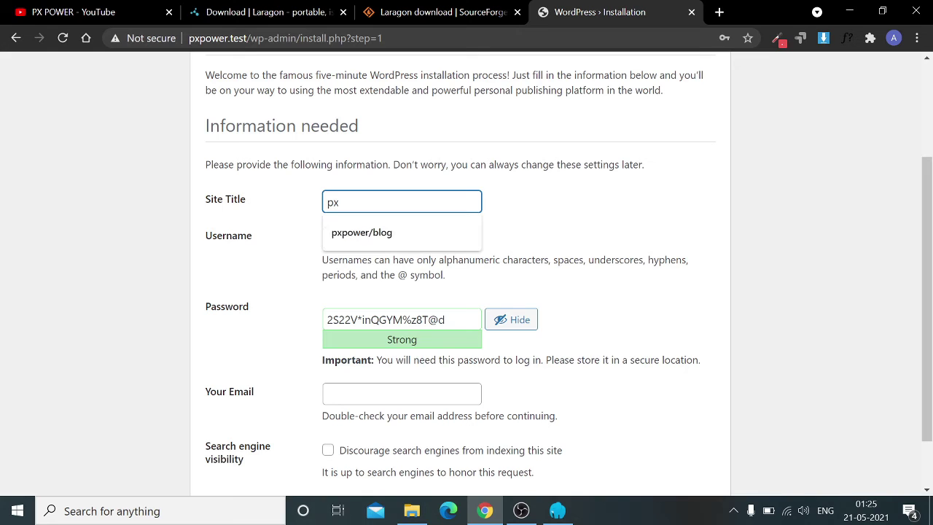
click(425, 232)
click(423, 237)
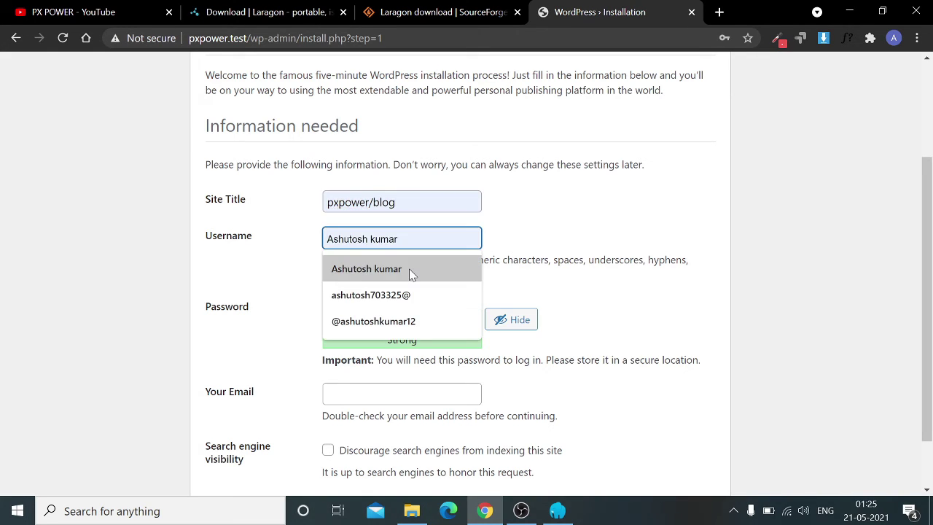
click(408, 321)
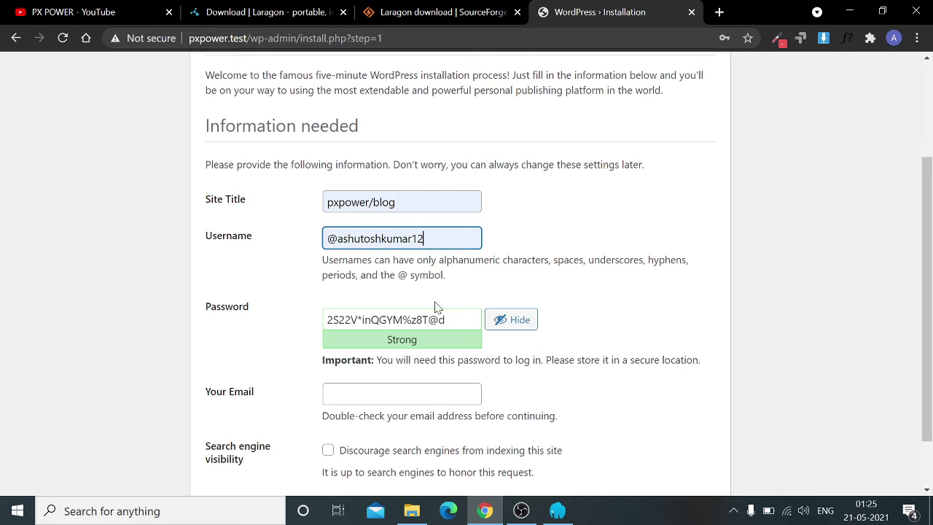
Fill in the administrator's e-mail, run the WordPress installation with the suggested password, and save the login in the browser.
scroll(464, 299, down, 1)
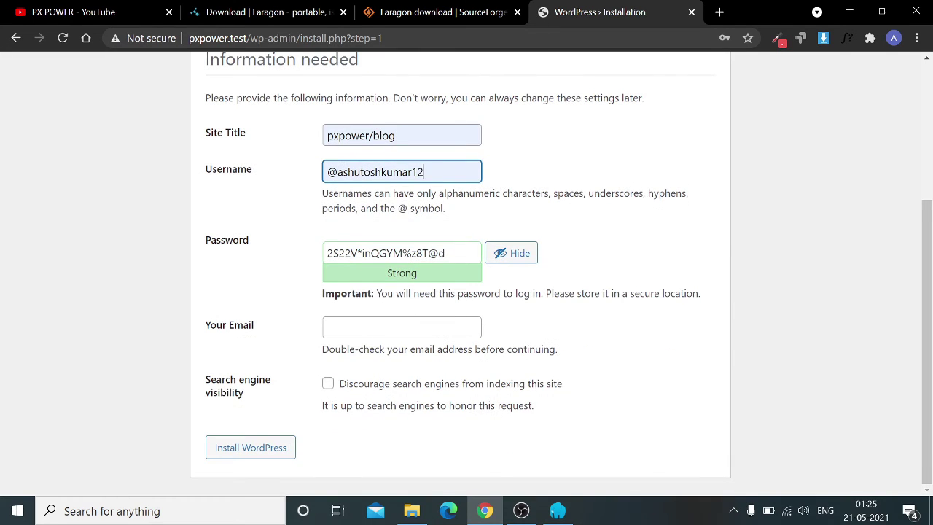
click(401, 328)
click(375, 358)
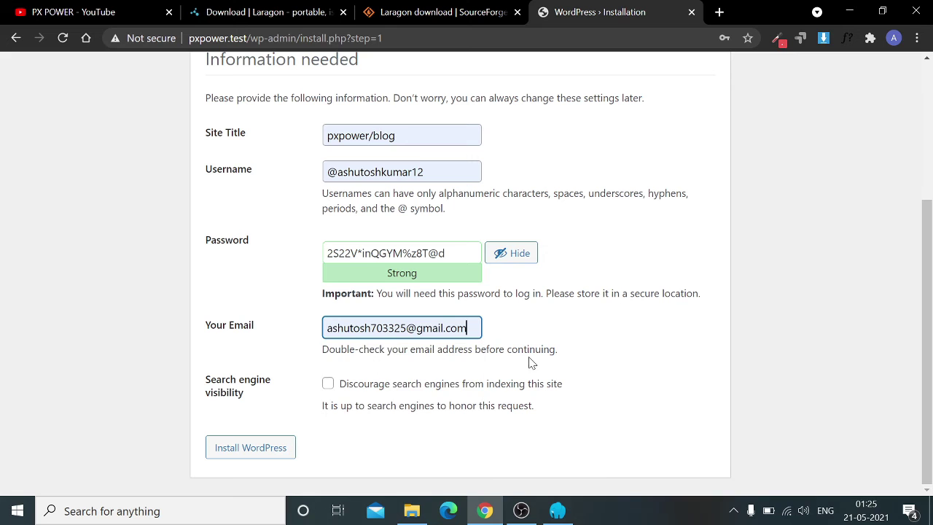
click(267, 459)
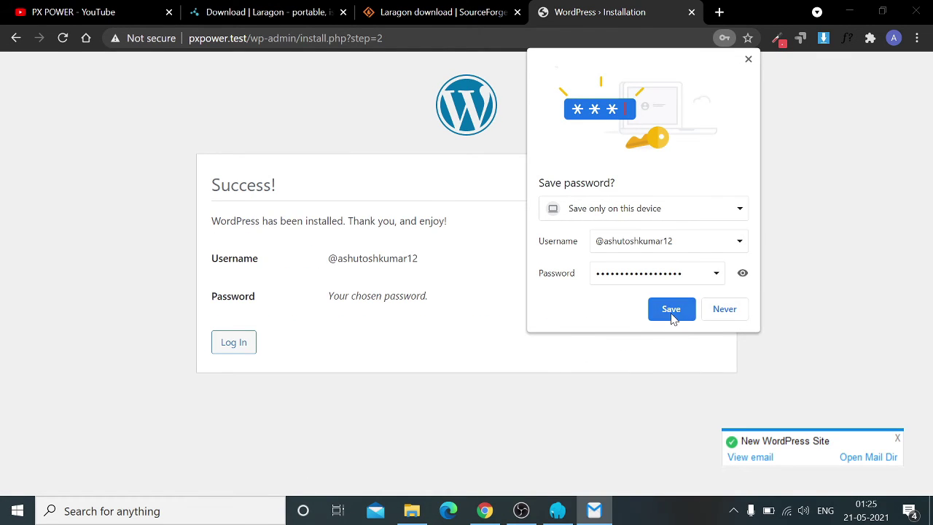
click(672, 309)
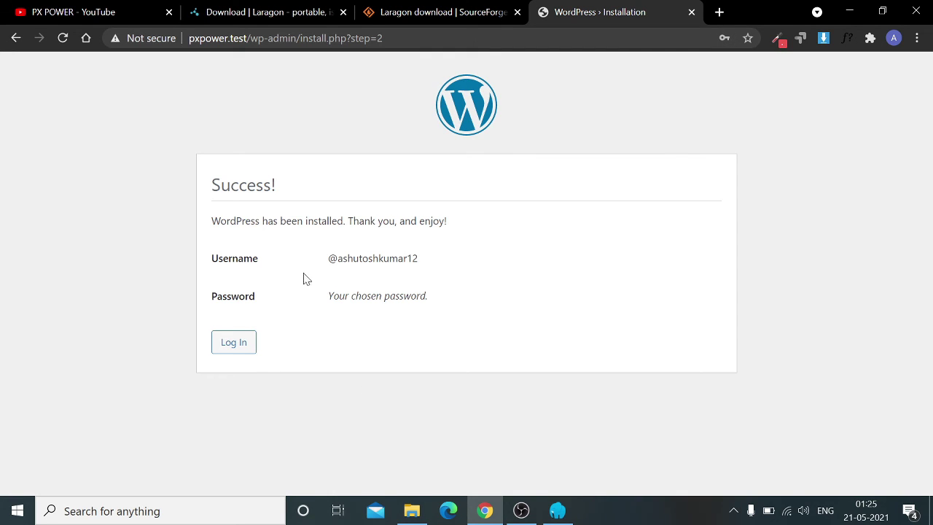
Log in to the new WordPress site with the saved administrator username and password.
click(233, 344)
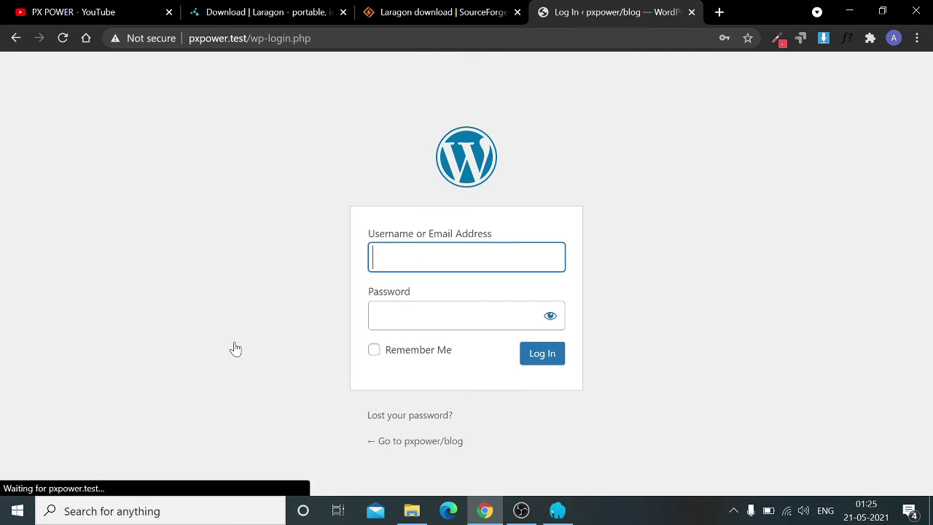
click(370, 254)
click(403, 303)
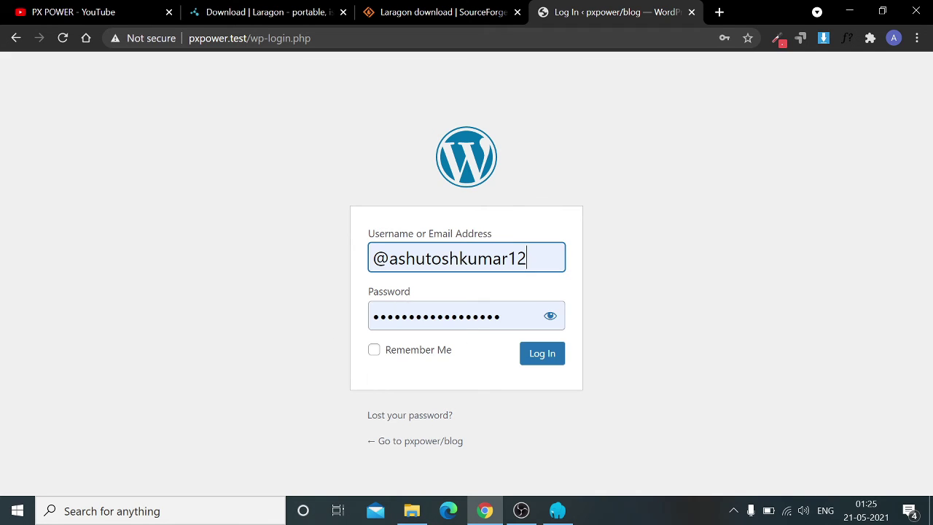
click(536, 355)
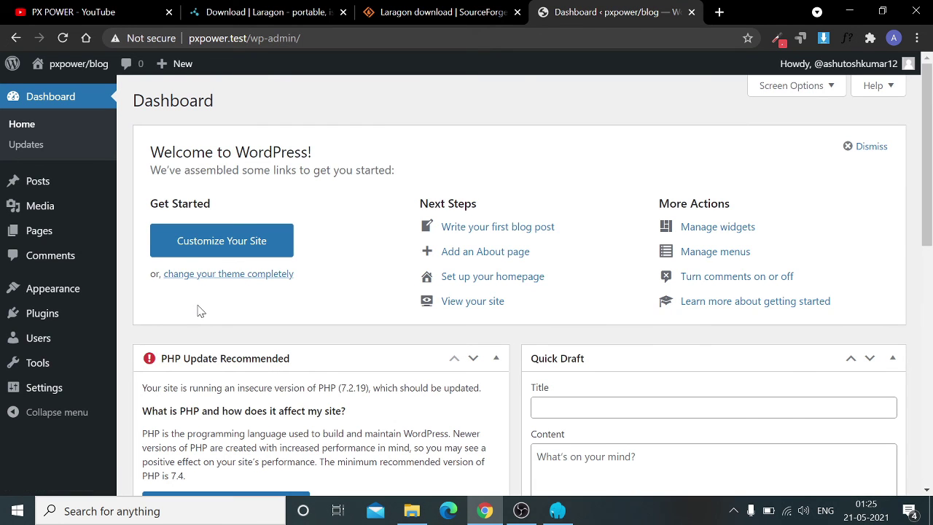
Look through the WordPress dashboard and open the pxpower/blog front page.
scroll(587, 160, down, 5)
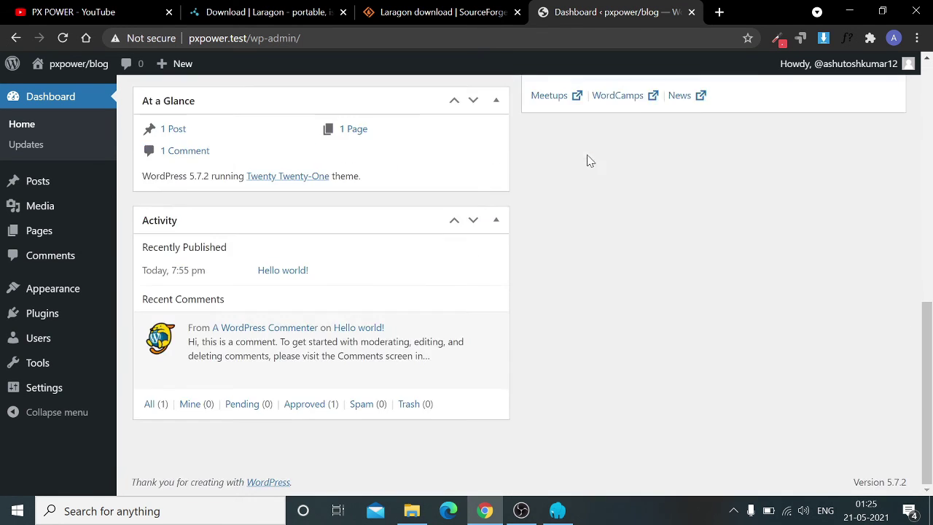
scroll(551, 210, up, 5)
mouse_move(71, 76)
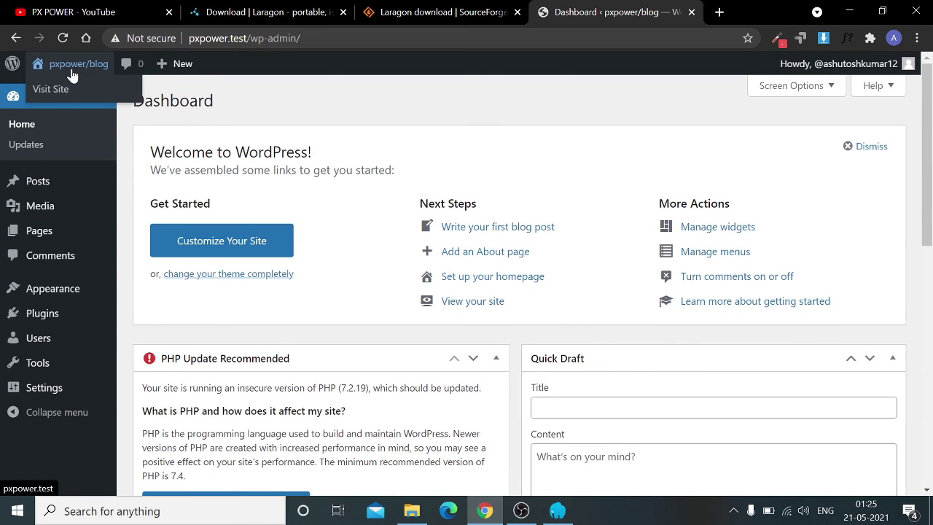
click(70, 73)
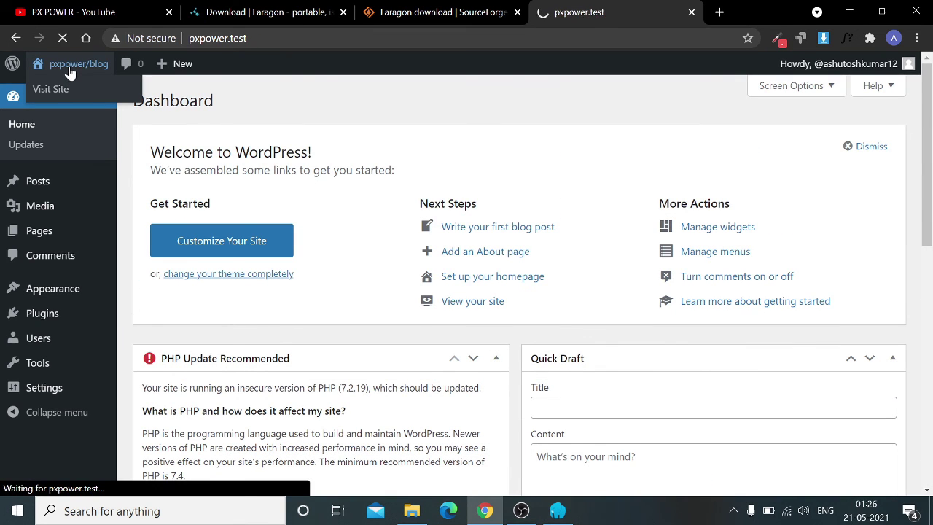
Examine the site's front page from header to footer and return to the WordPress dashboard.
scroll(437, 240, down, 5)
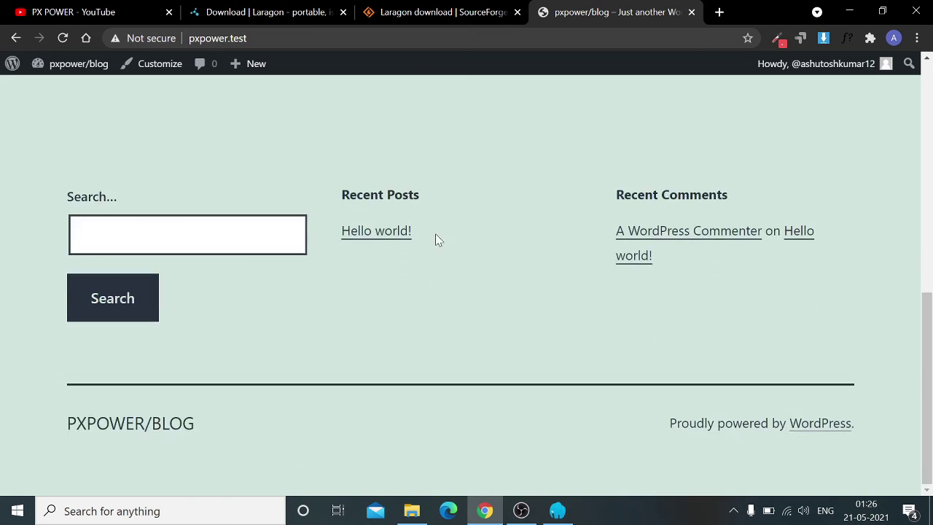
scroll(439, 226, up, 5)
scroll(439, 222, down, 5)
scroll(439, 221, up, 5)
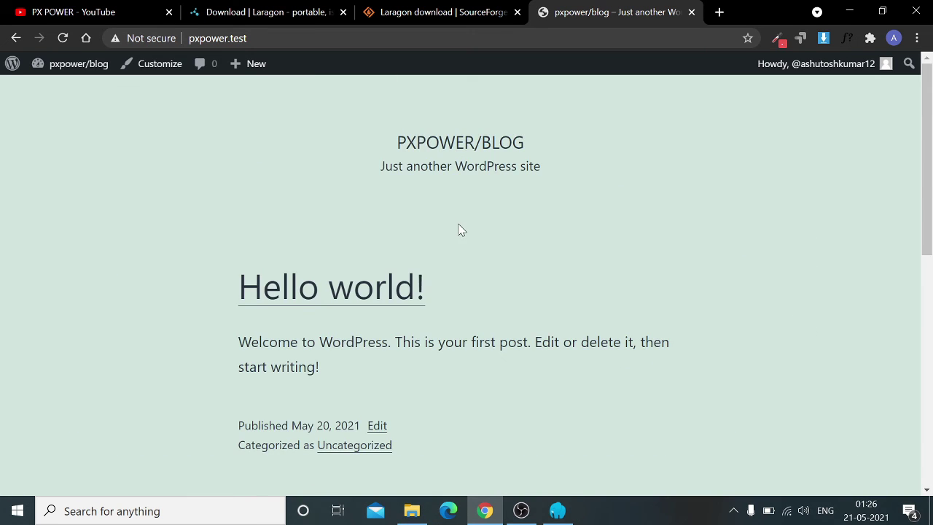
scroll(458, 229, down, 5)
click(483, 18)
click(615, 11)
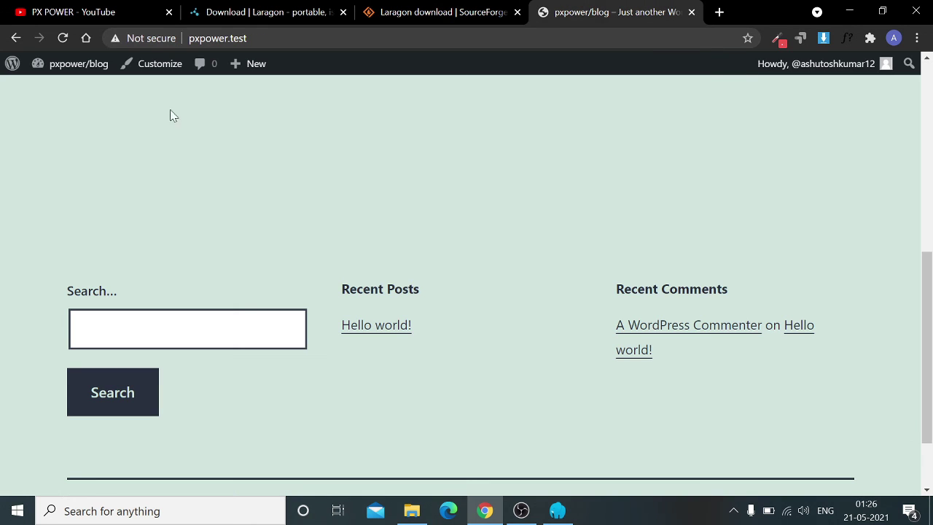
click(14, 38)
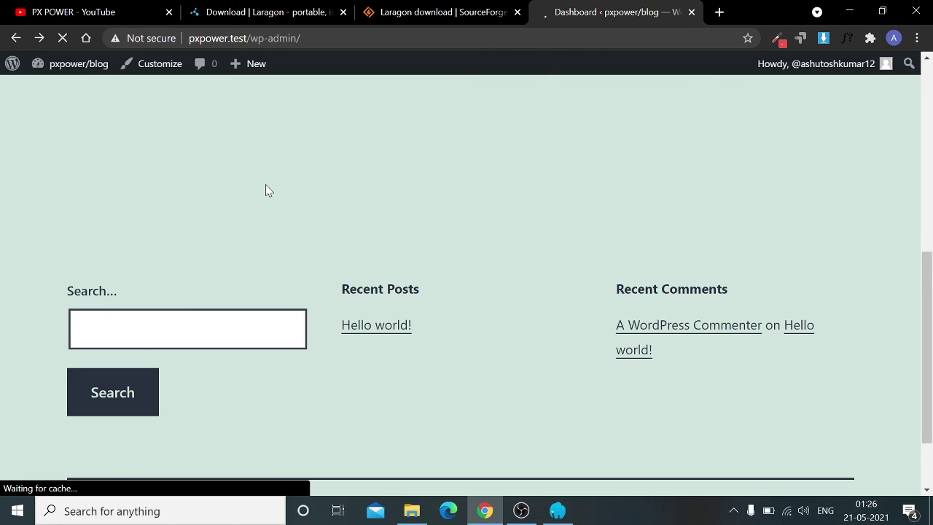